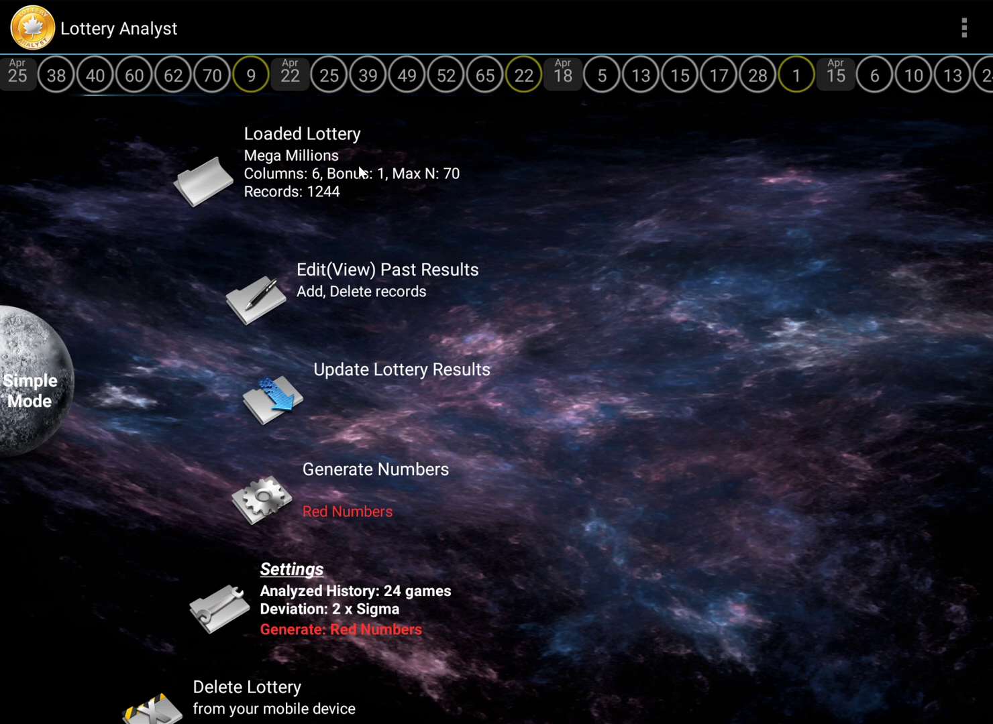
- Show the Apr 25 draw result (38, 40, 60, 62, 70 and 9) and move its popup up
scroll(369, 223, "up", 3)
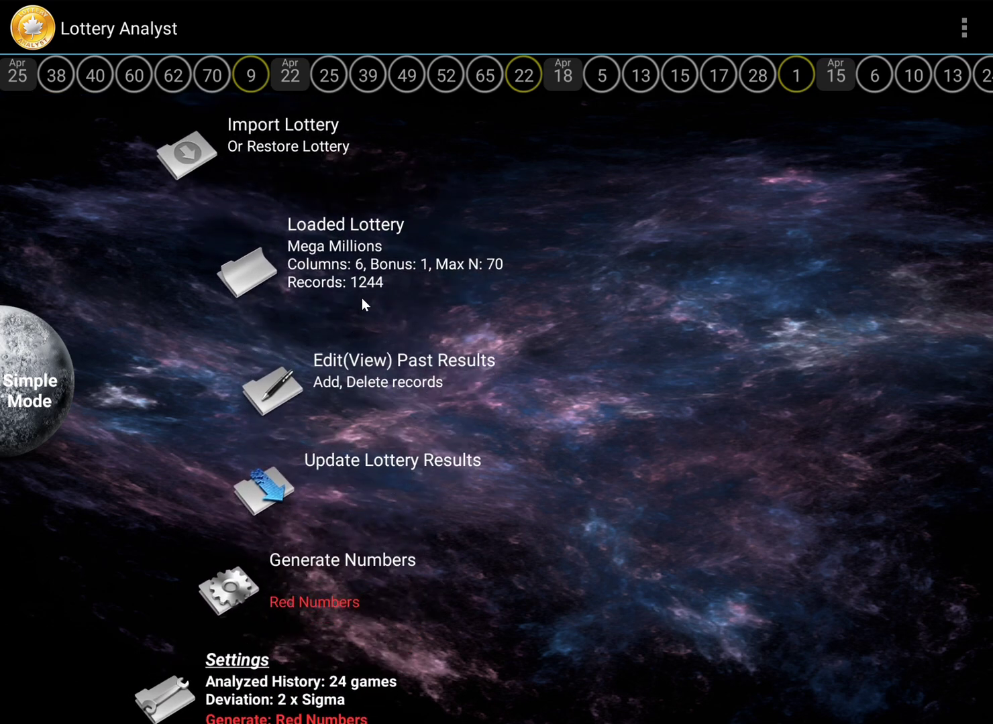
left_click_drag(385, 331, 347, 219)
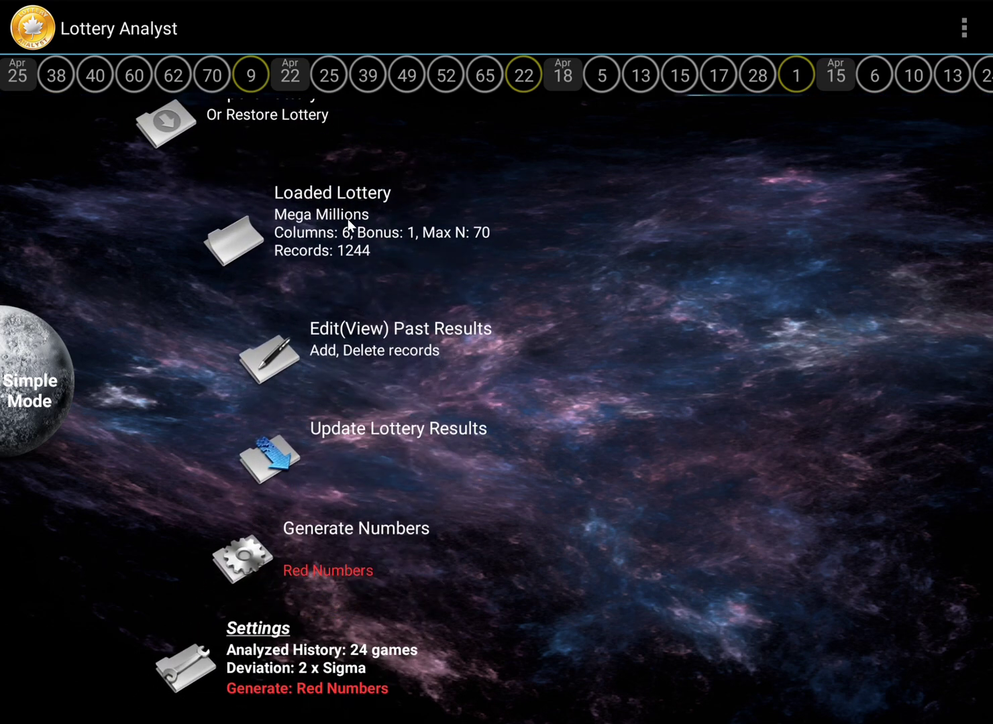
left_click(170, 87)
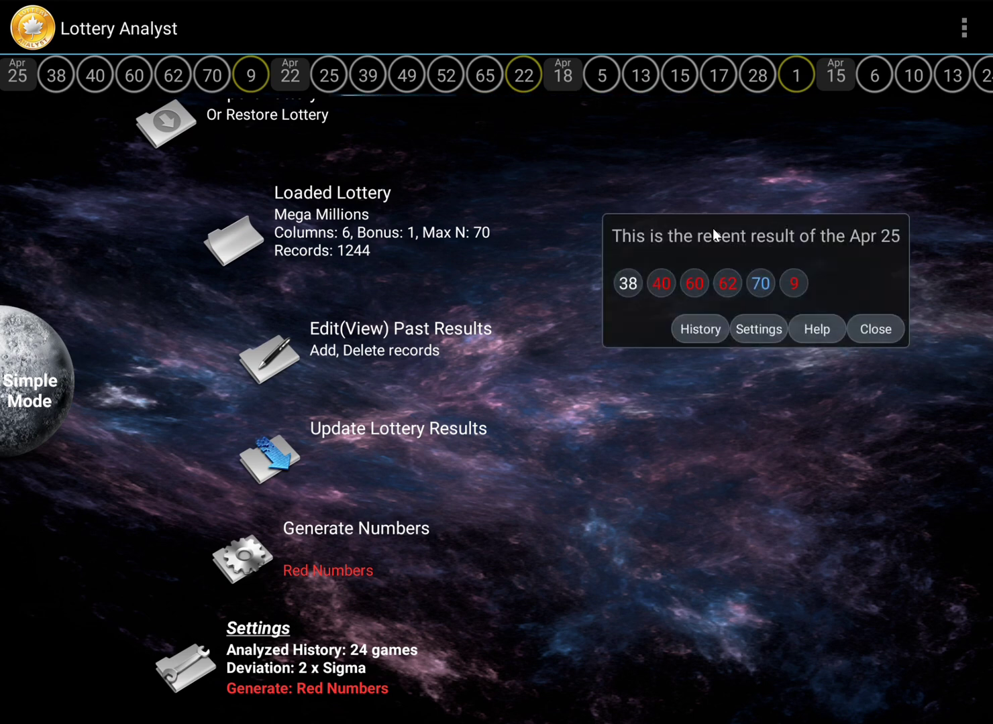
left_click_drag(712, 228, 704, 190)
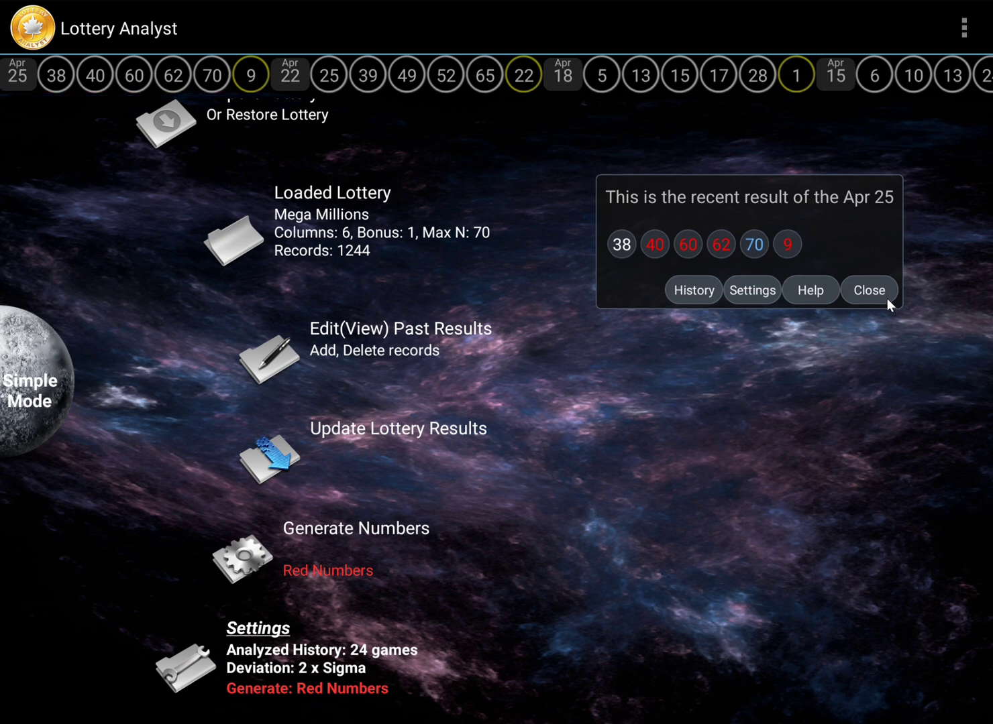
- Open Settings and cancel, keeping 24 games, 2 x Sigma and Red Numbers unchanged
left_click(747, 290)
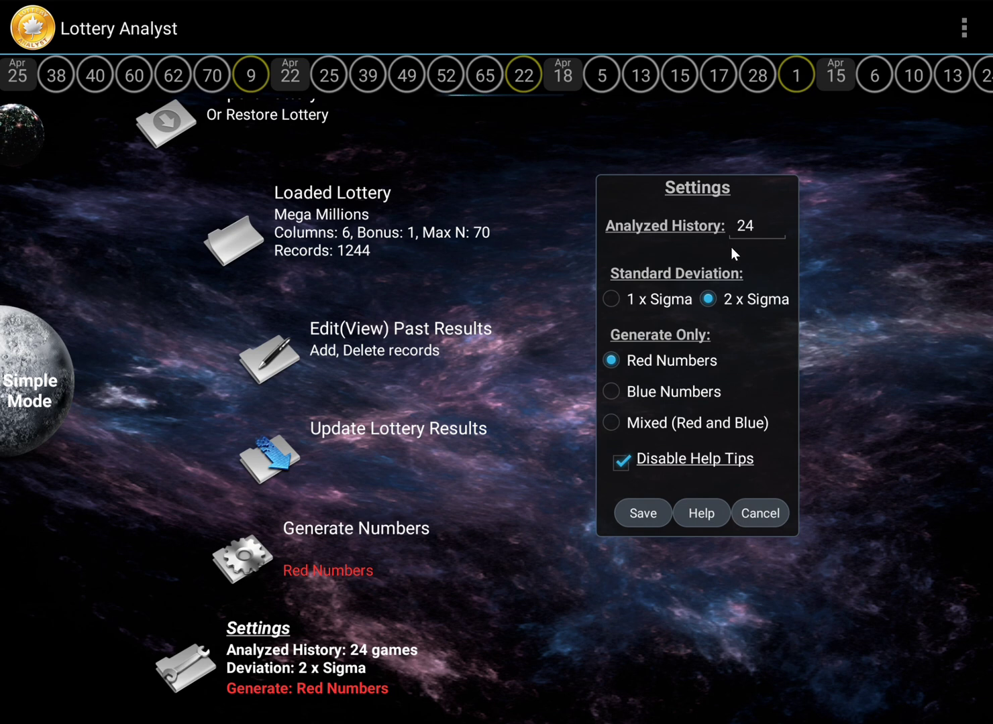
left_click(768, 516)
left_click_drag(507, 533, 561, 388)
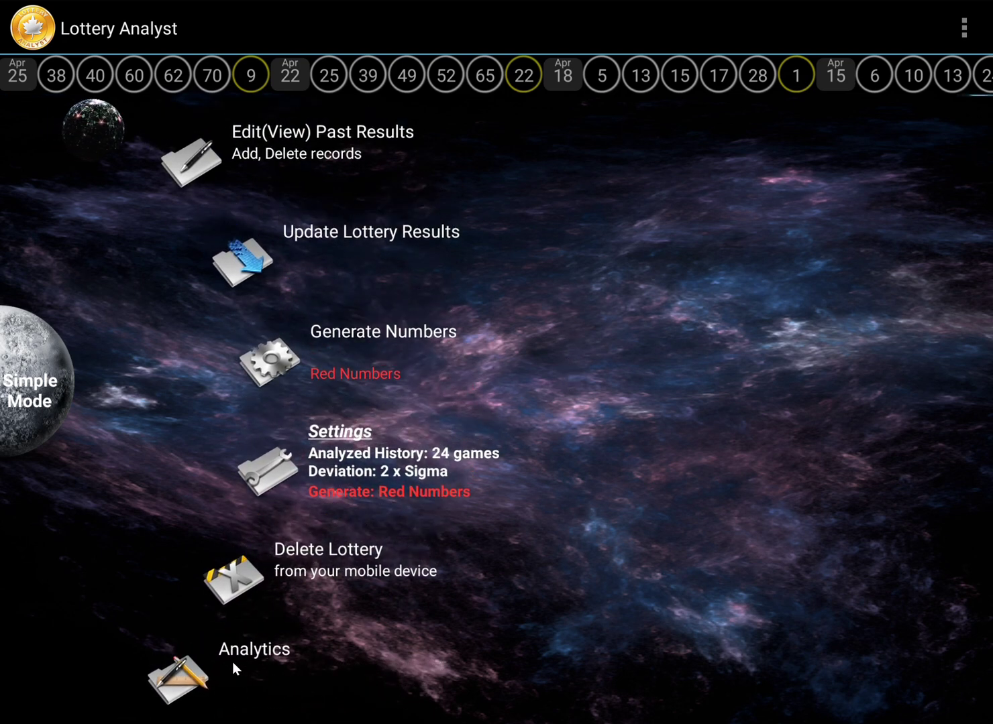
- Run Analytics on the Mega Millions history to get 33 Red and 21 Blue games
left_click(249, 653)
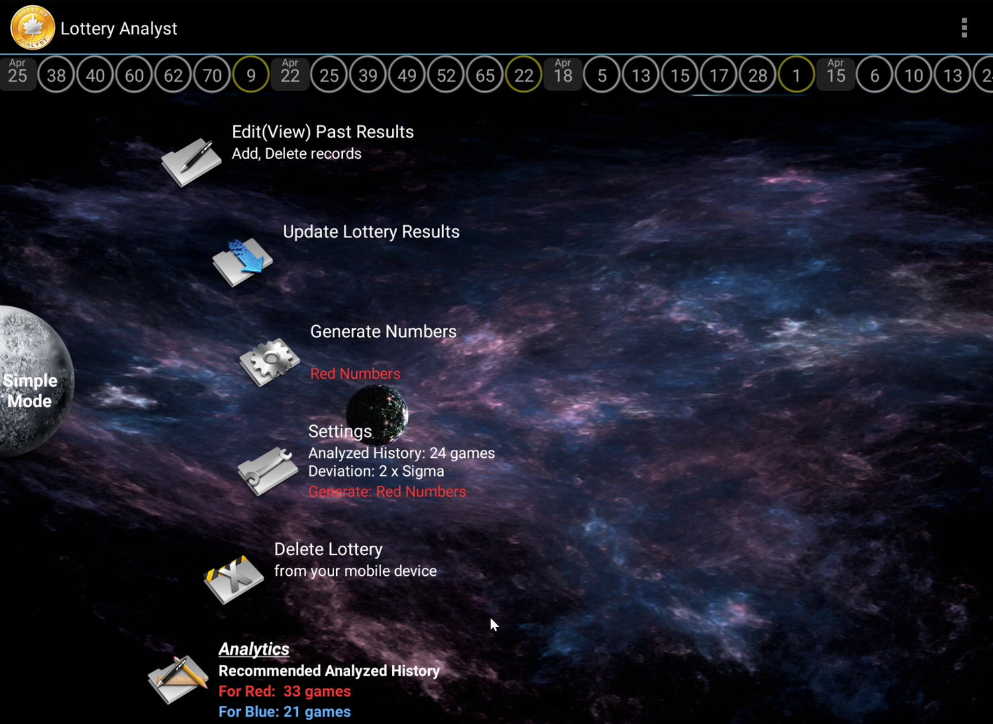
- Reopen Settings, still at Analyzed History 24, and move the dialog to the right side
left_click_drag(490, 589, 506, 554)
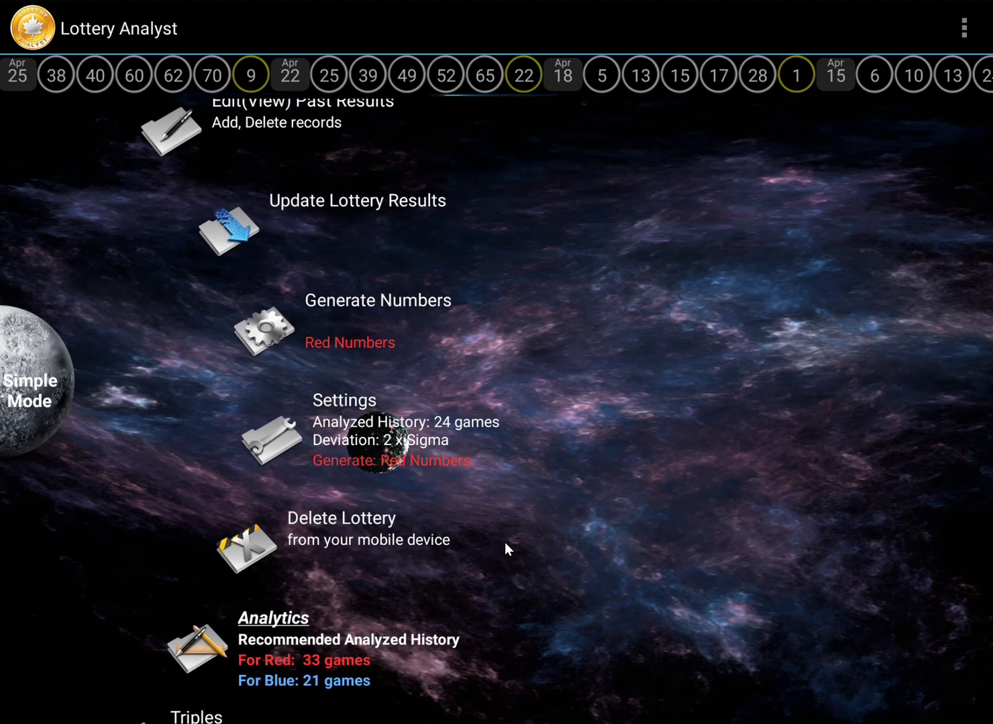
left_click(356, 405)
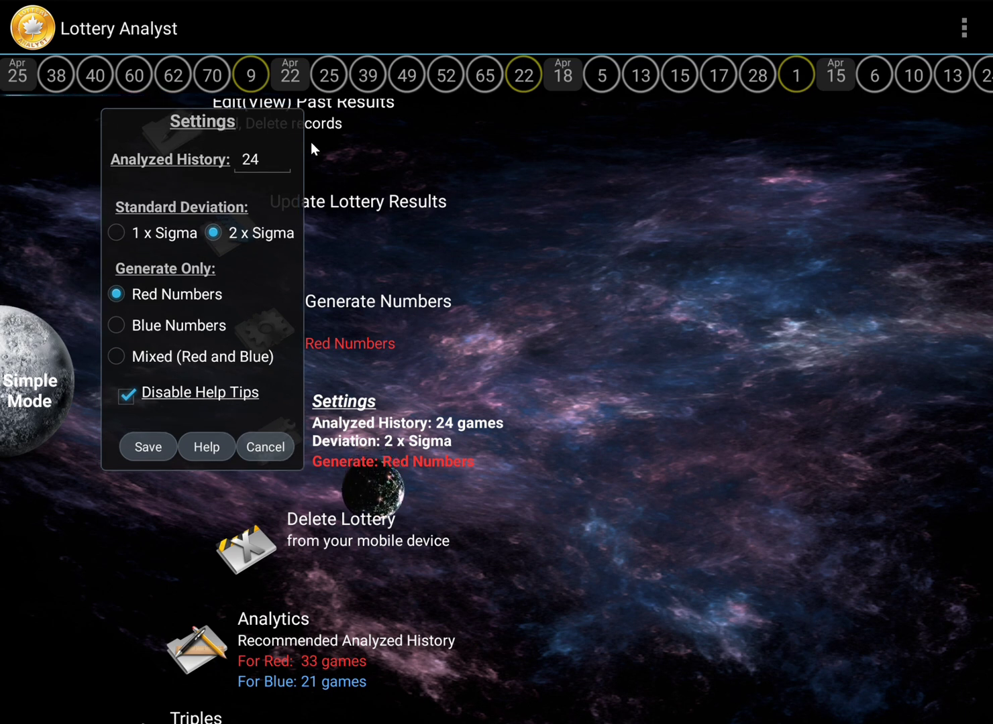
left_click_drag(310, 141, 752, 289)
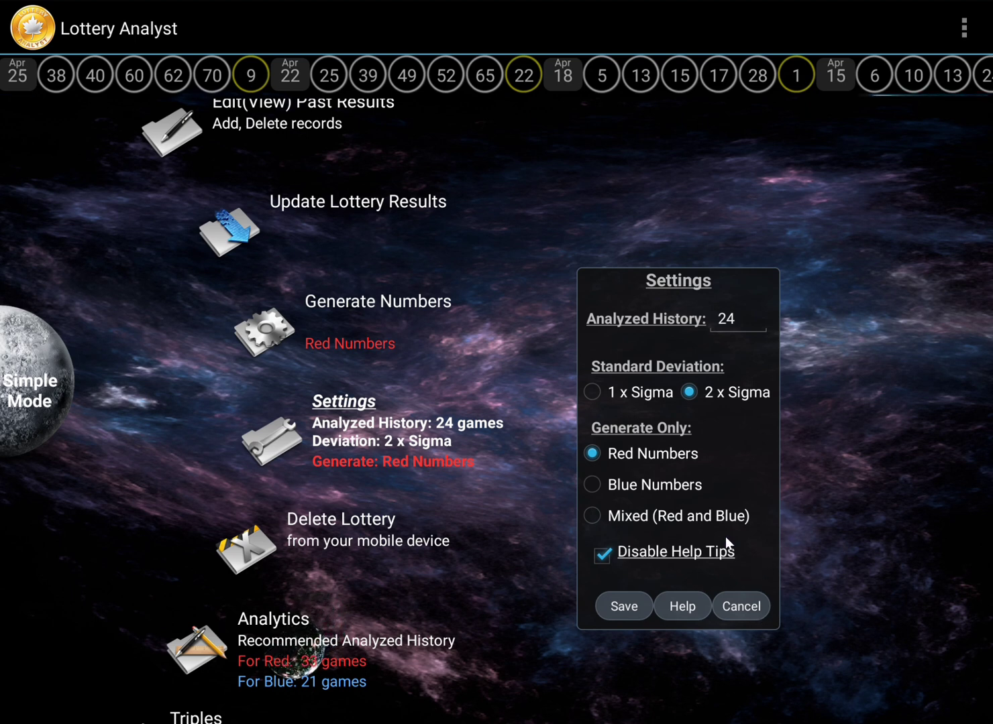
- Dismiss Settings, then close the Select file to Delete list without deleting anything
left_click(437, 617)
left_click(468, 546)
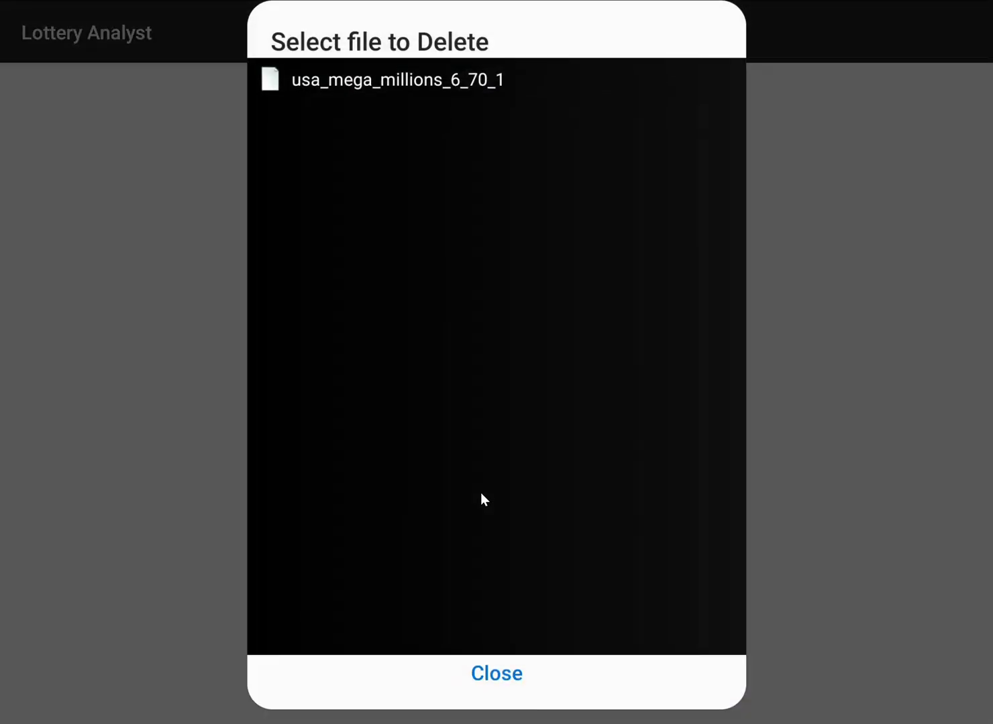
left_click(496, 674)
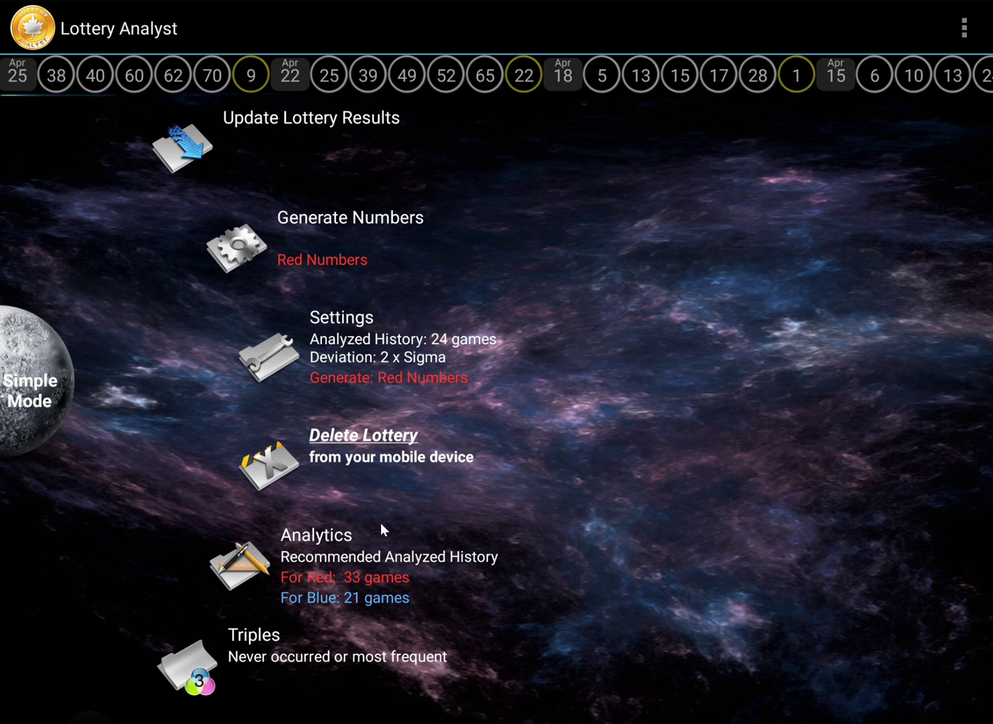
left_click_drag(380, 528, 414, 469)
left_click(340, 477)
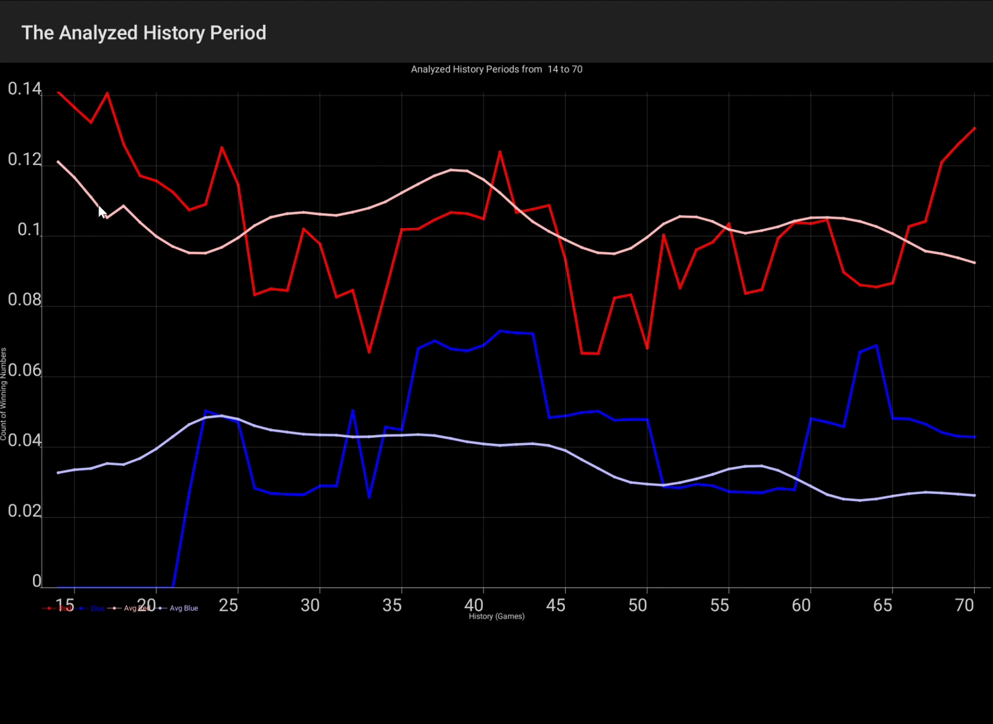
key("Escape")
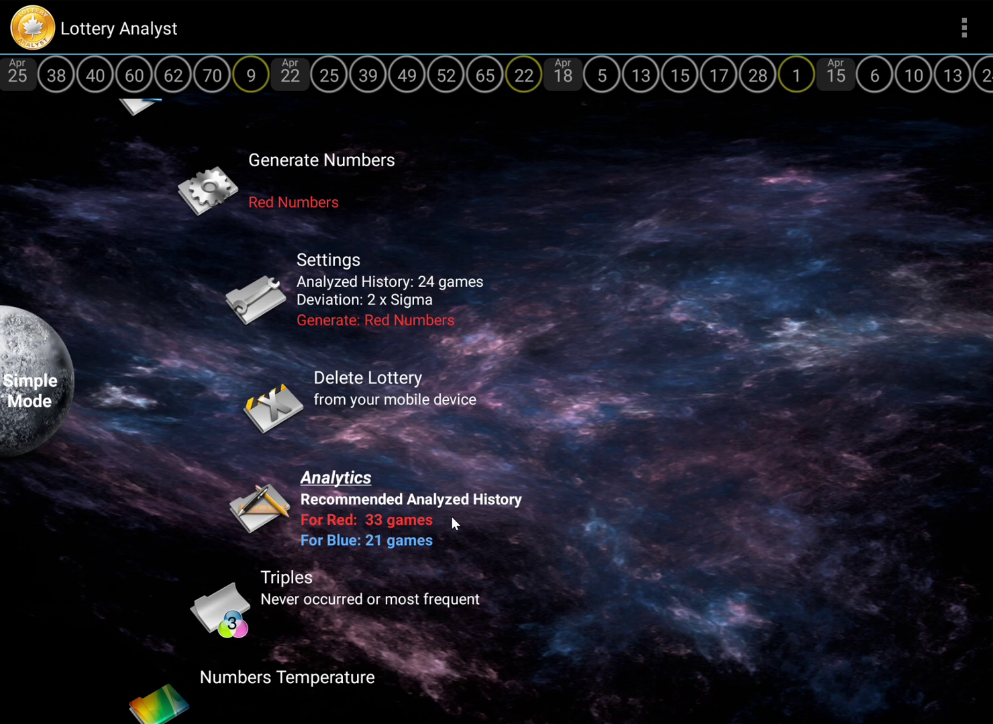
mouse_move(451, 517)
left_mouse_down()
mouse_move(492, 399)
mouse_move(481, 485)
mouse_move(462, 519)
left_mouse_up()
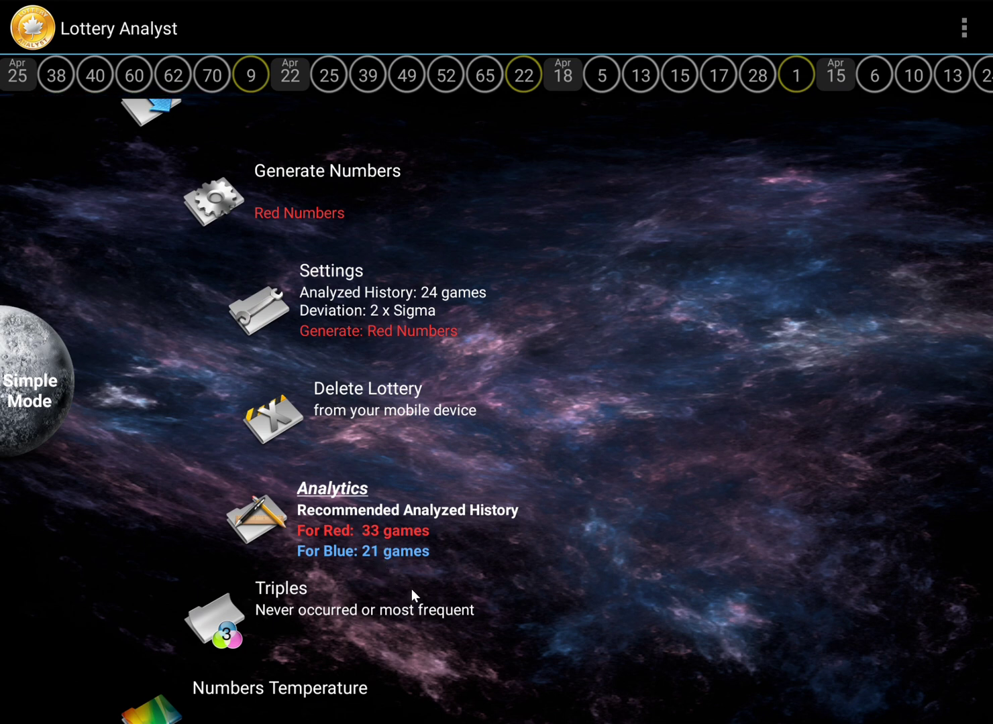
left_click(338, 489)
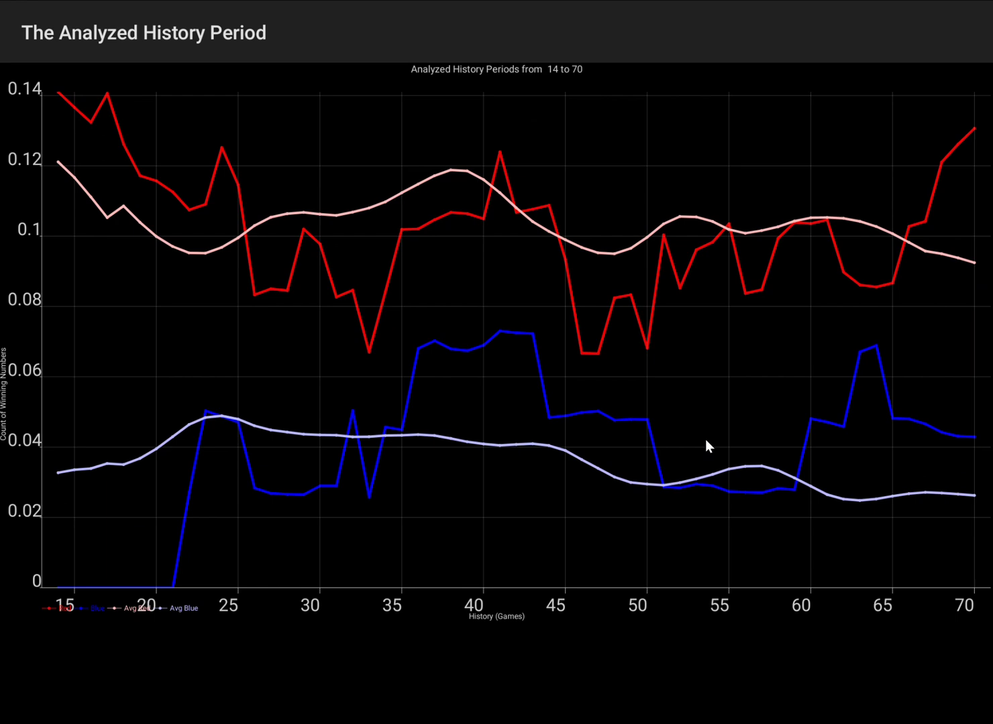
key("Escape")
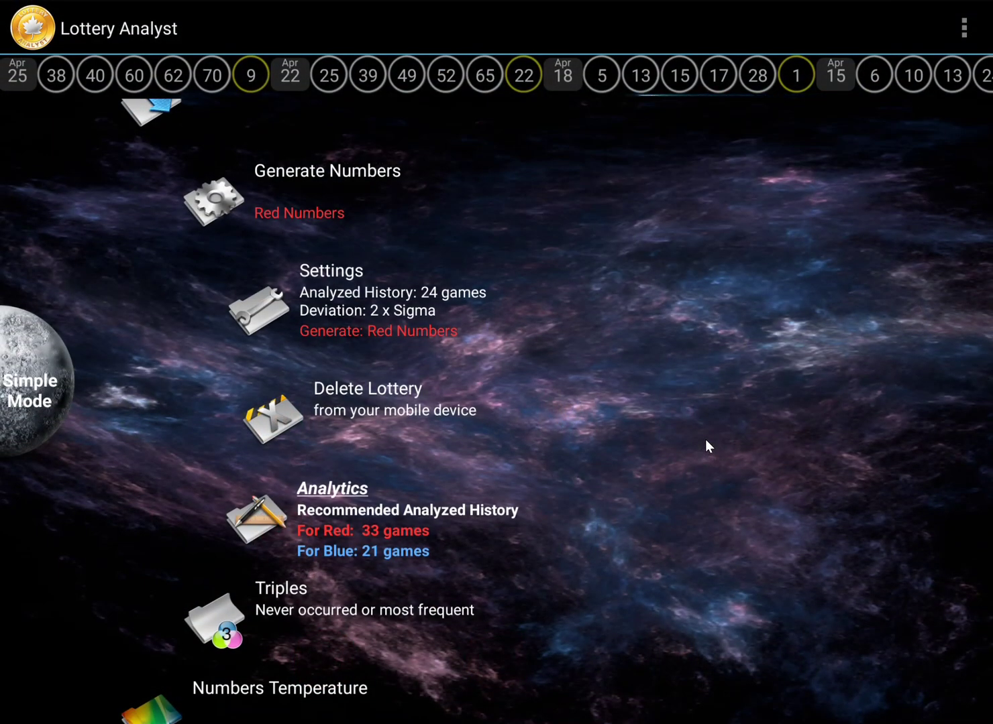
left_click(333, 493)
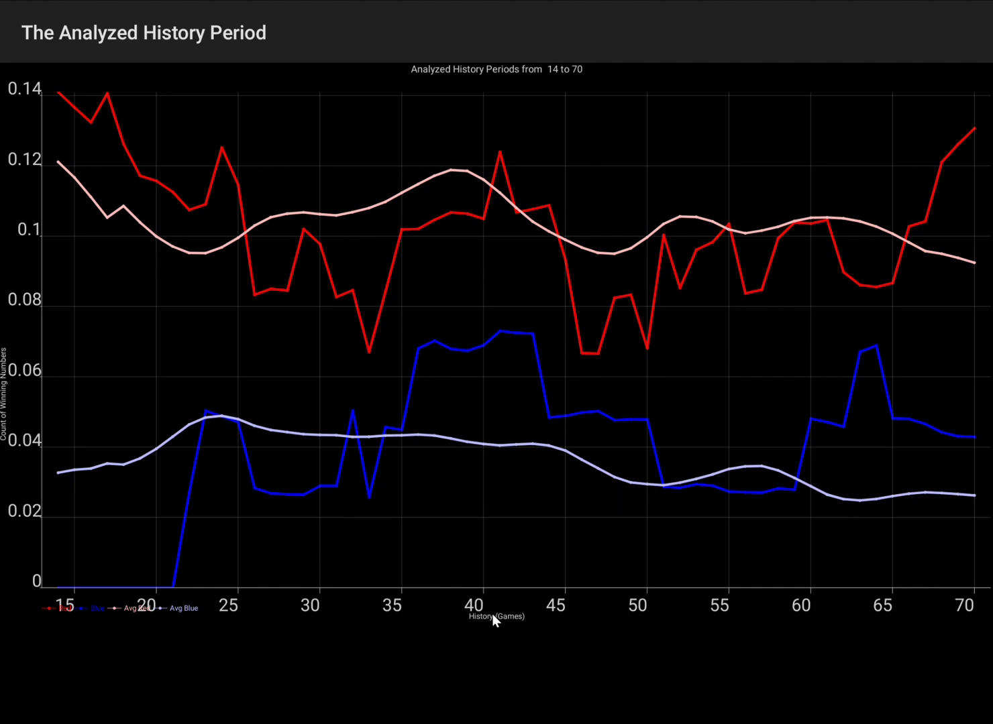
key("Escape")
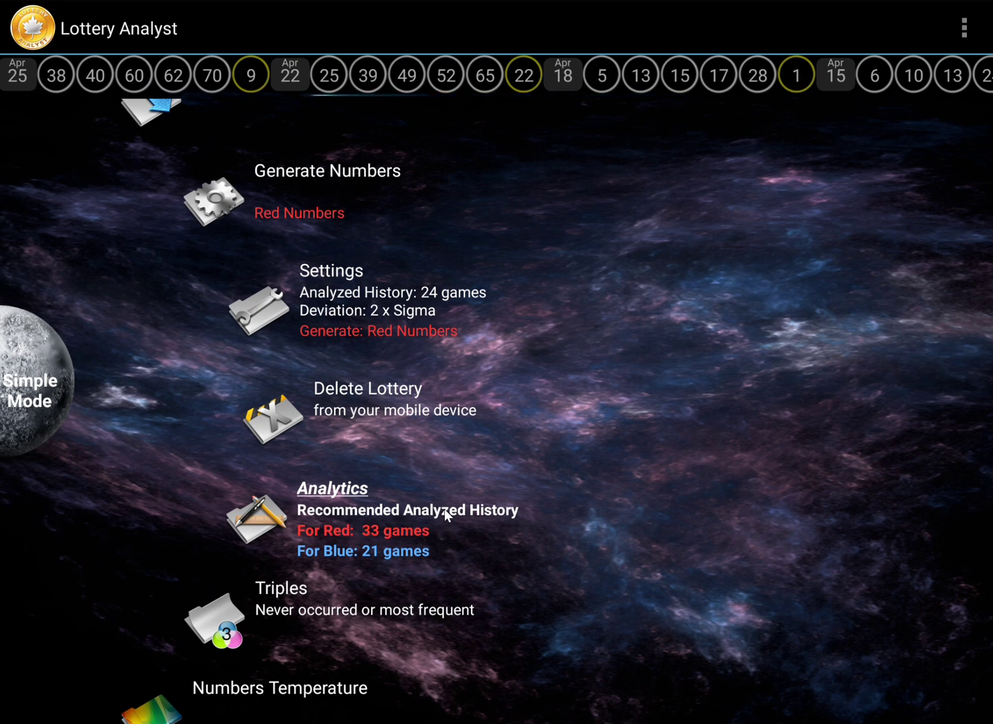
- Open the Analyzed History Period chart for games 14 to 70 from Analytics
mouse_move(445, 509)
left_mouse_down()
mouse_move(432, 438)
mouse_move(438, 498)
left_mouse_up()
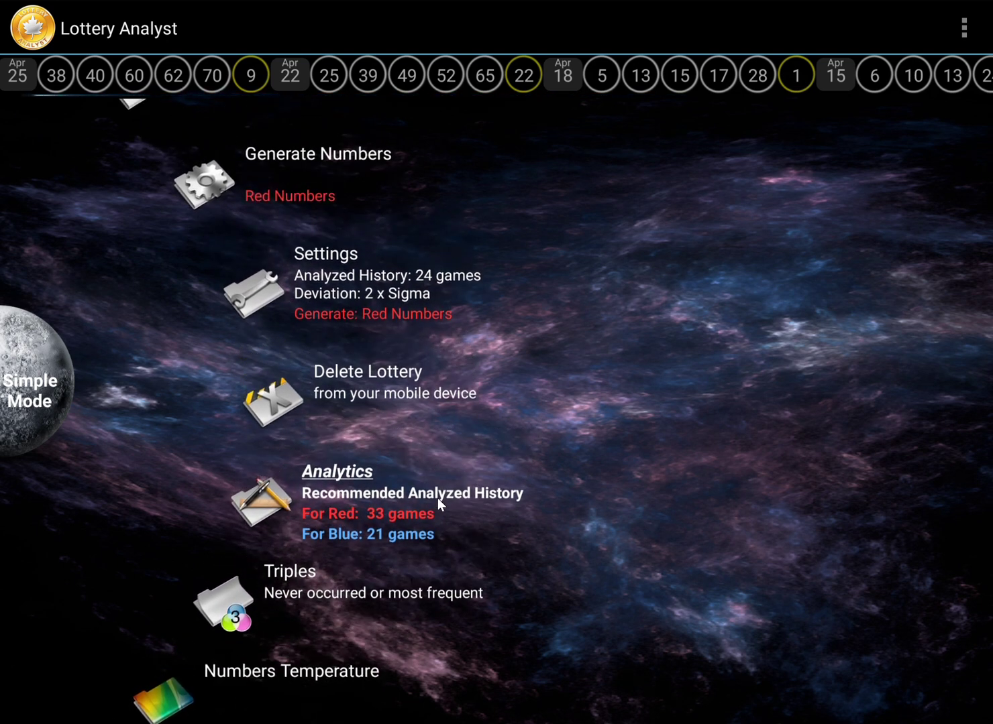
left_click(345, 477)
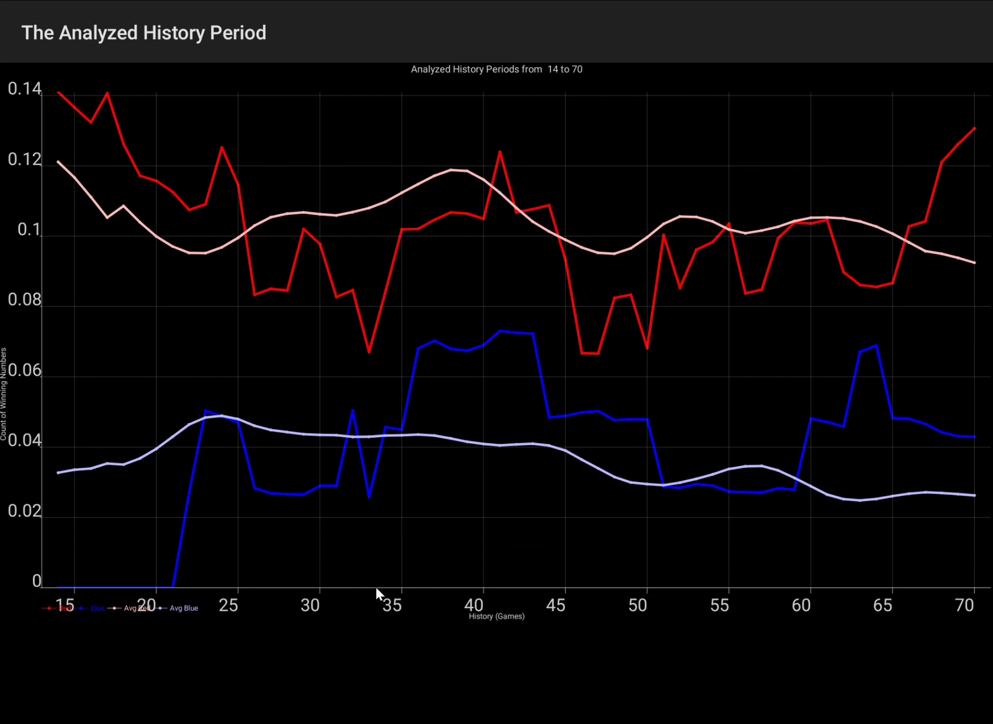
- Close the history chart and return to the main menu near Settings
key("Escape")
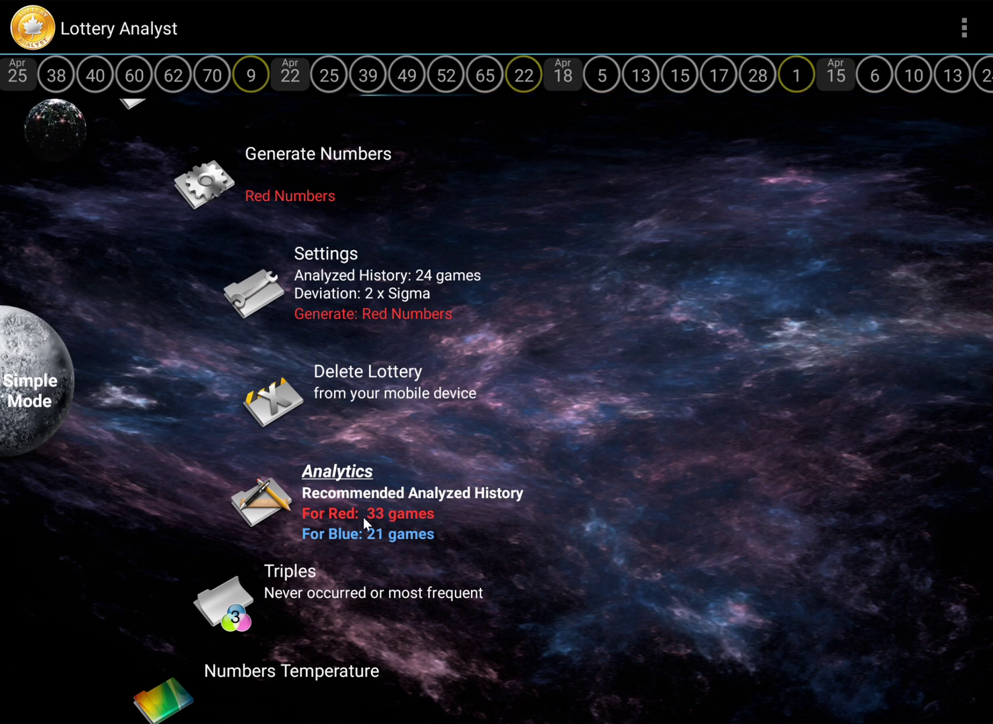
left_click_drag(456, 526, 492, 440)
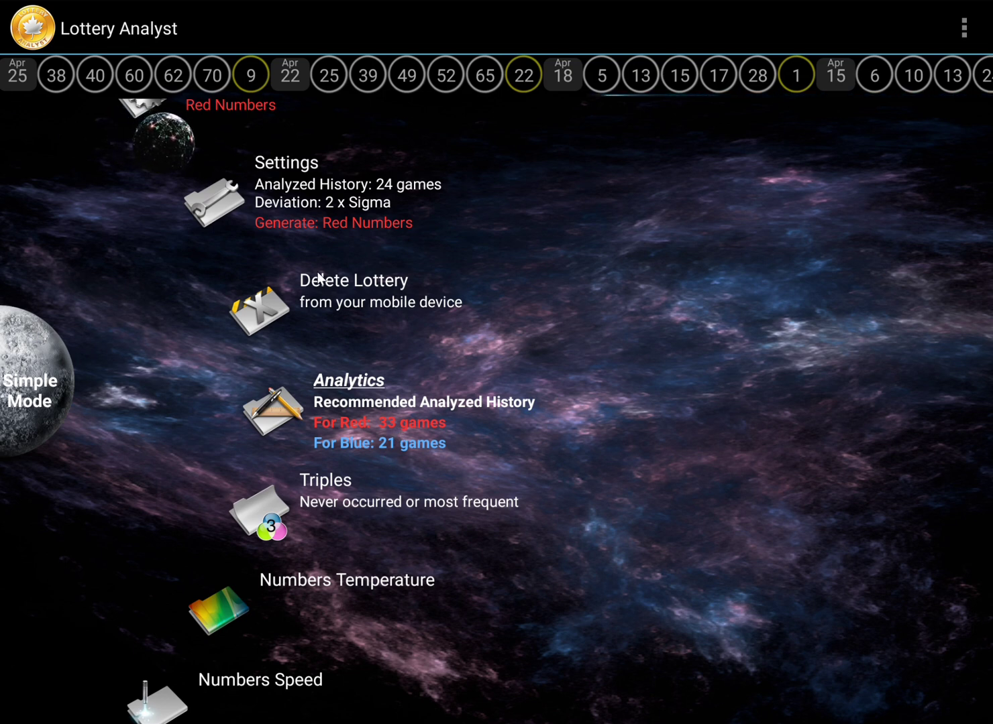
- Replace Analyzed History 24 with 33 in Settings, then close the dialog
left_click(264, 162)
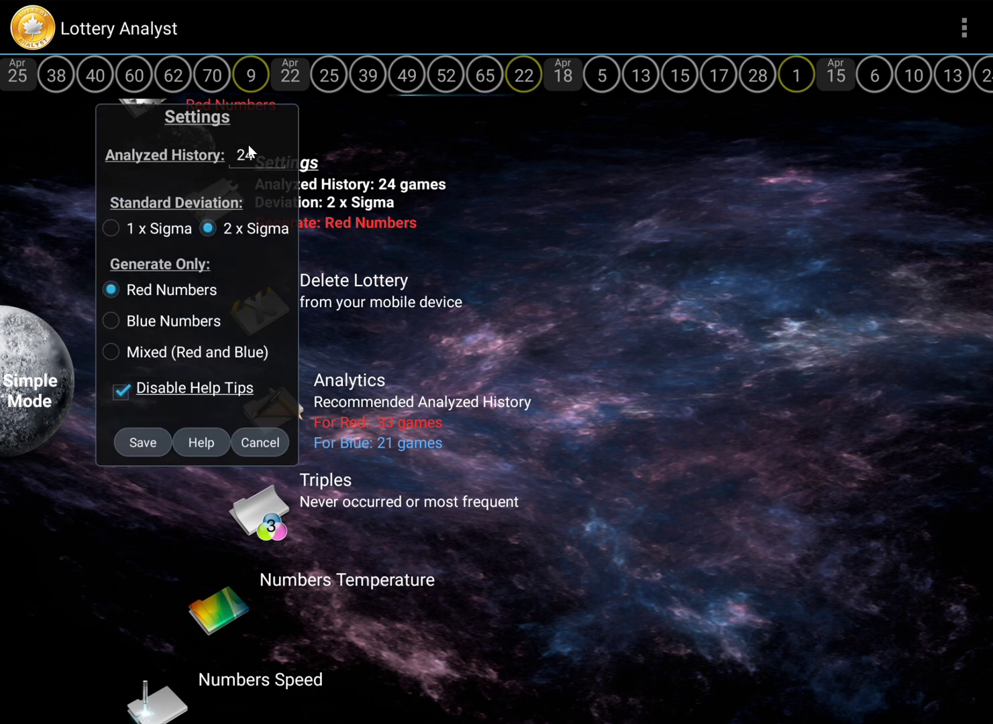
left_click(258, 155)
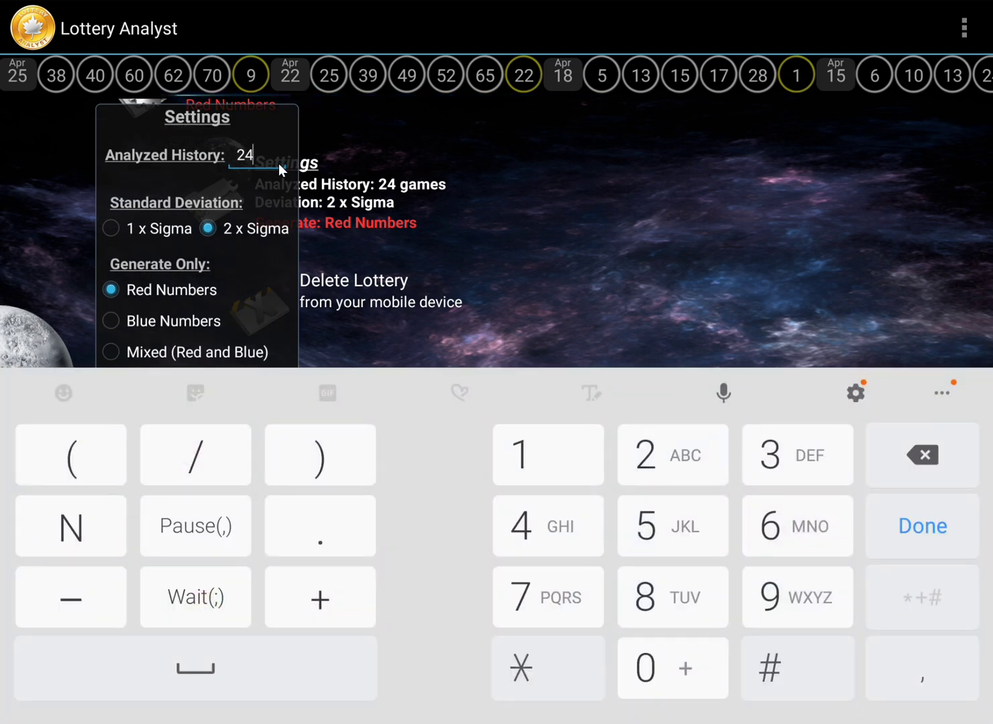
key("BackSpace")
key("BackSpace")
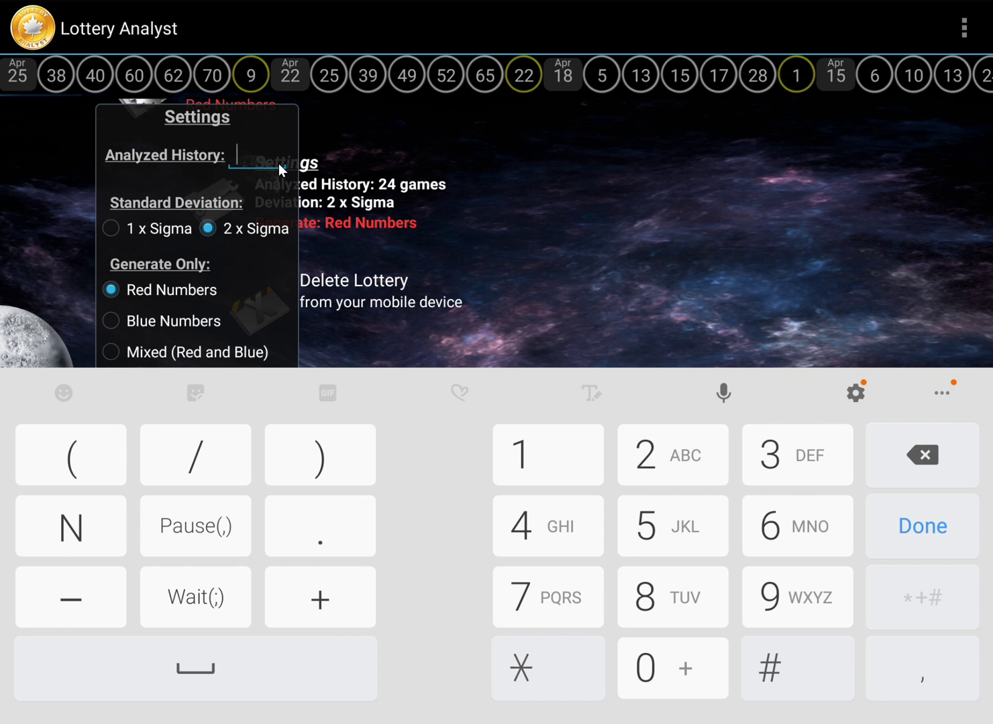
type("33")
left_click(946, 530)
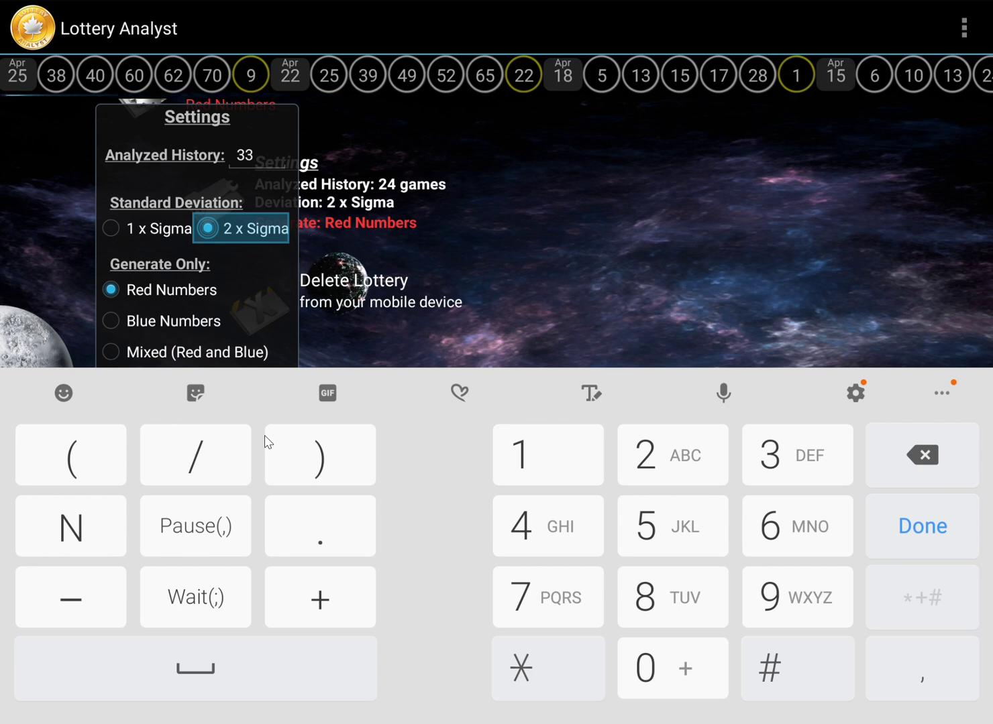
key("Escape")
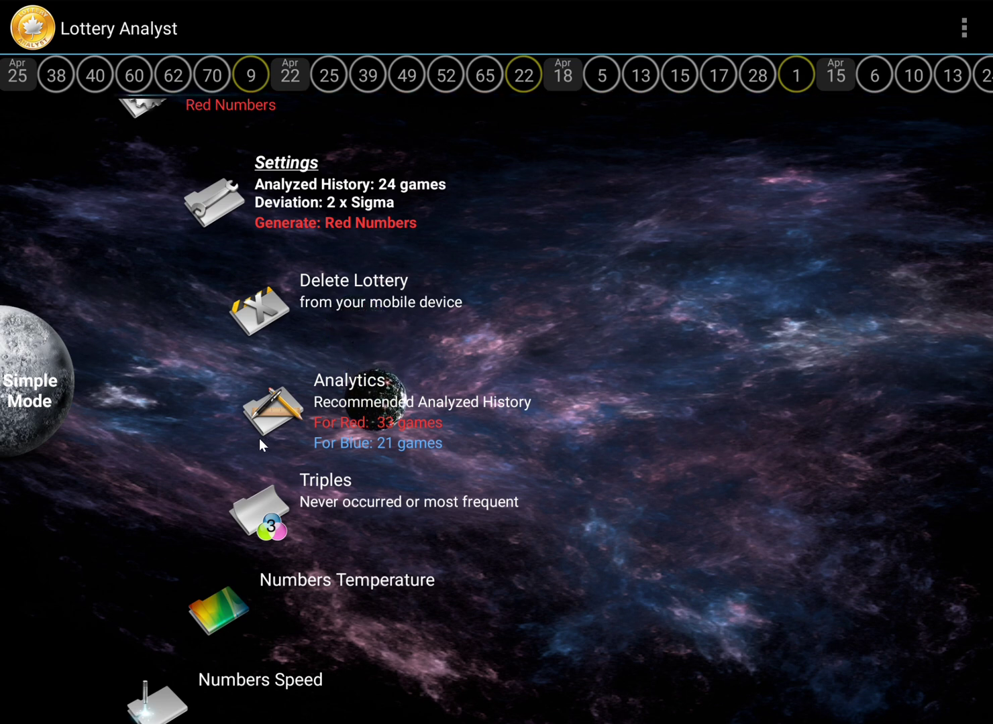
- Reopen Settings, which still show Analyzed History 24, 2 x Sigma and Red Numbers
left_click(408, 191)
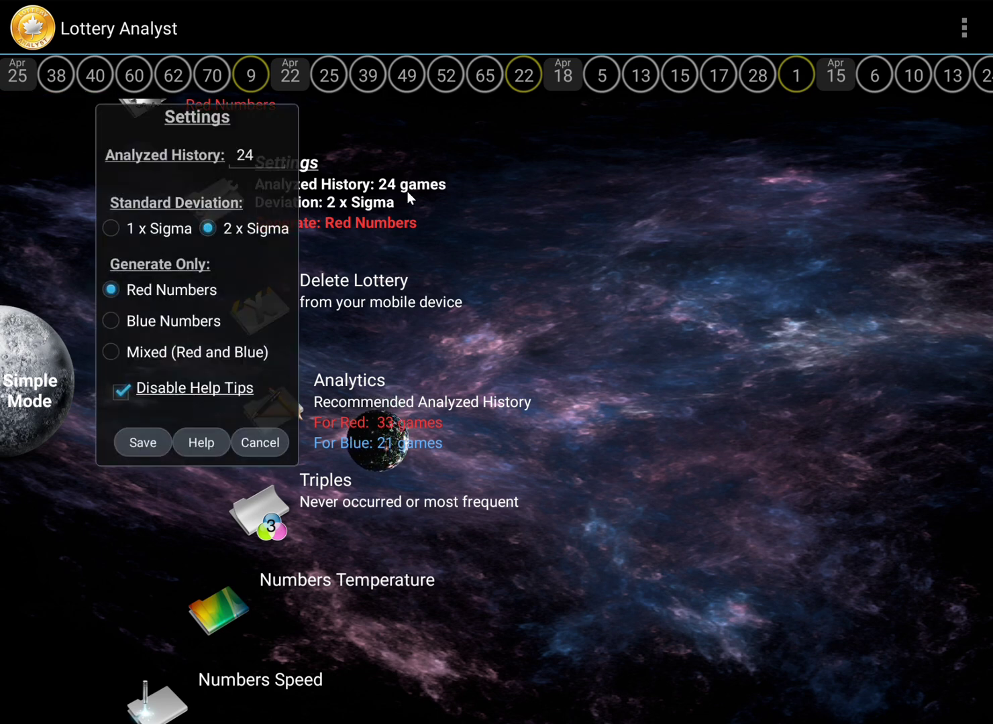